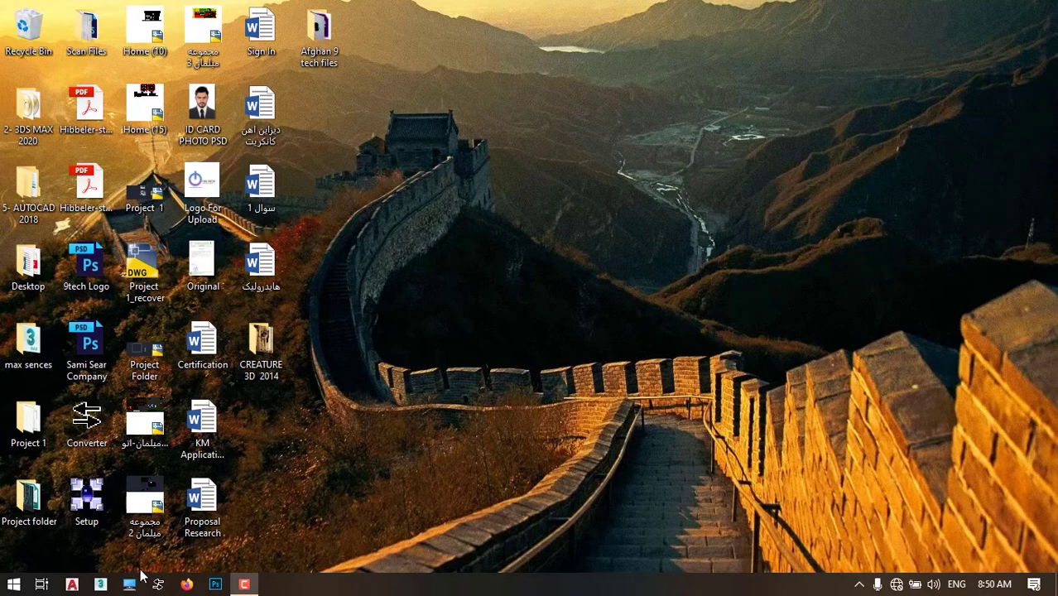
Open the additional clocks settings from Control Panel's Clock and Region category
{"action": "left_click", "coordinate": [13, 585]}
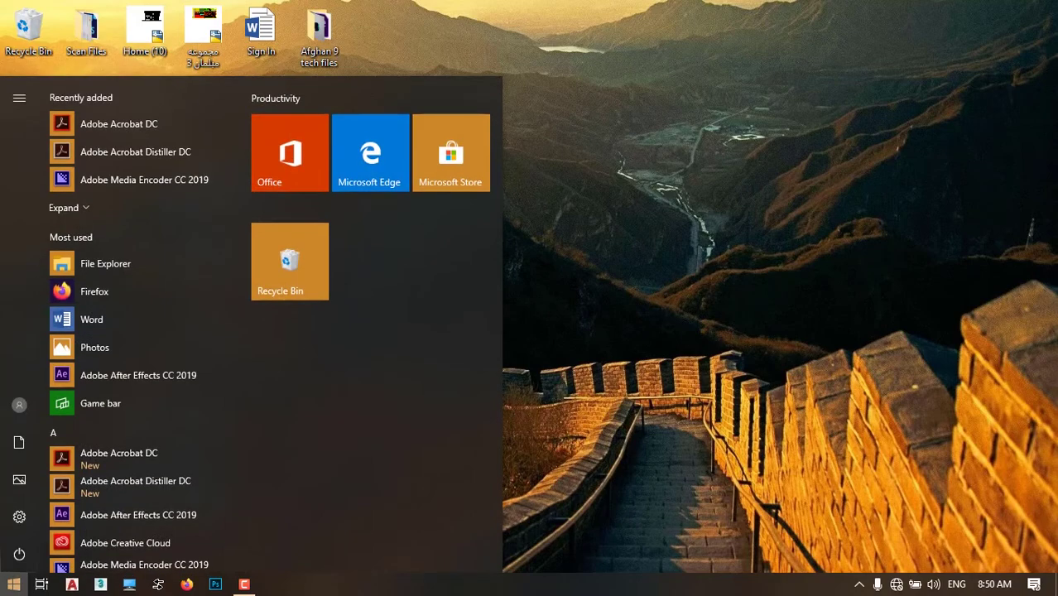
{"action": "type", "text": "con"}
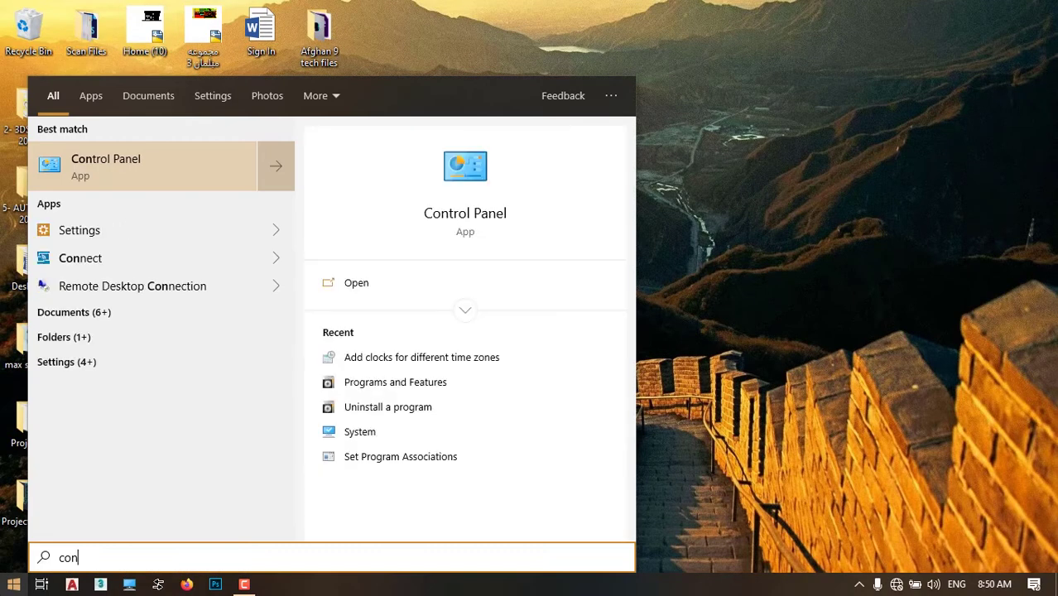
{"action": "key", "text": "Return"}
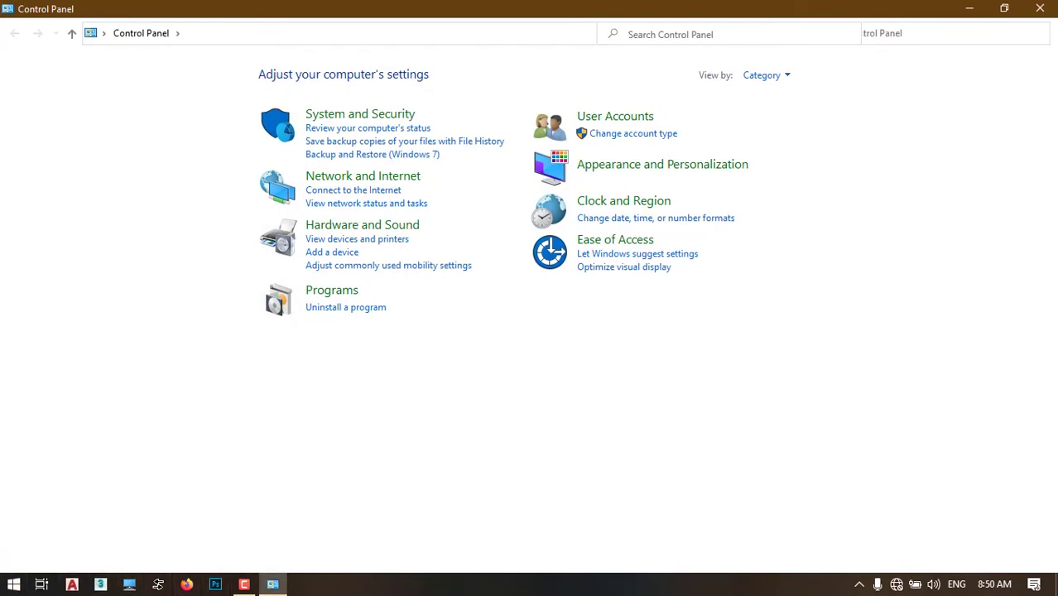
{"action": "left_click", "coordinate": [603, 204]}
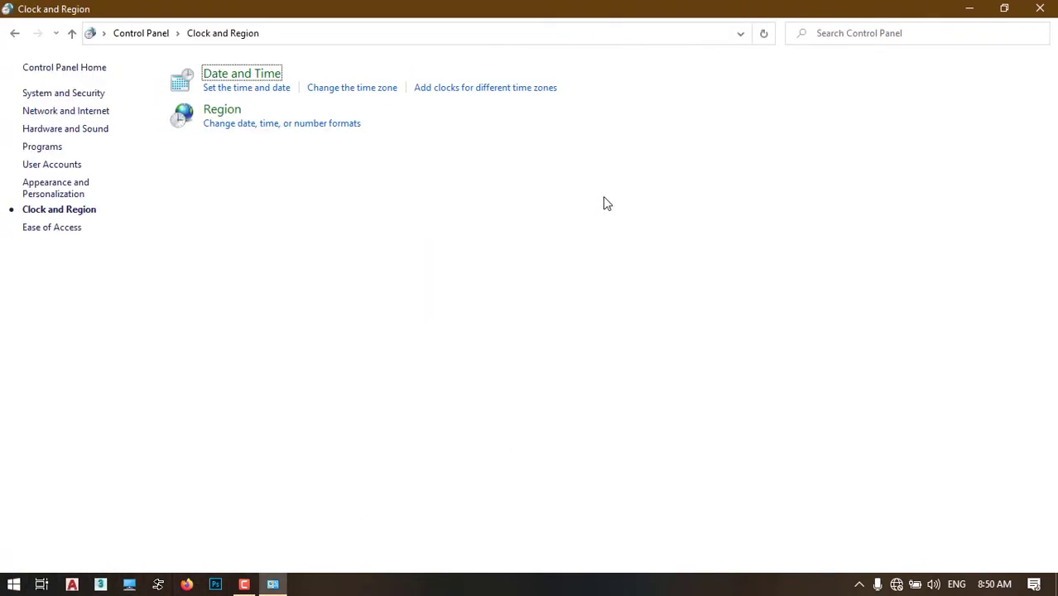
{"action": "left_click", "coordinate": [436, 94]}
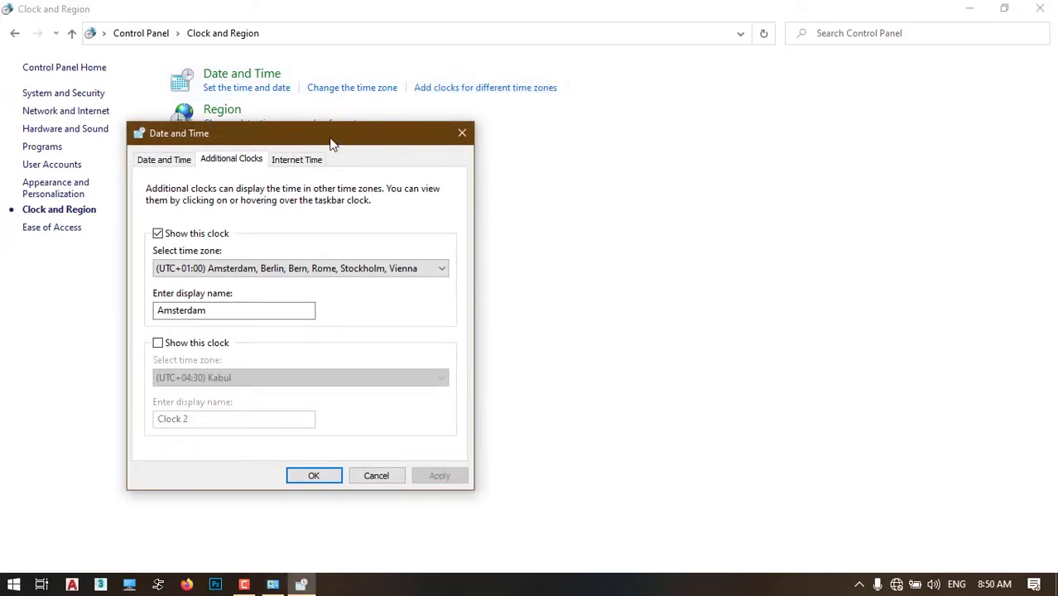
{"action": "left_click_drag", "start_coordinate": [332, 144], "coordinate": [589, 55]}
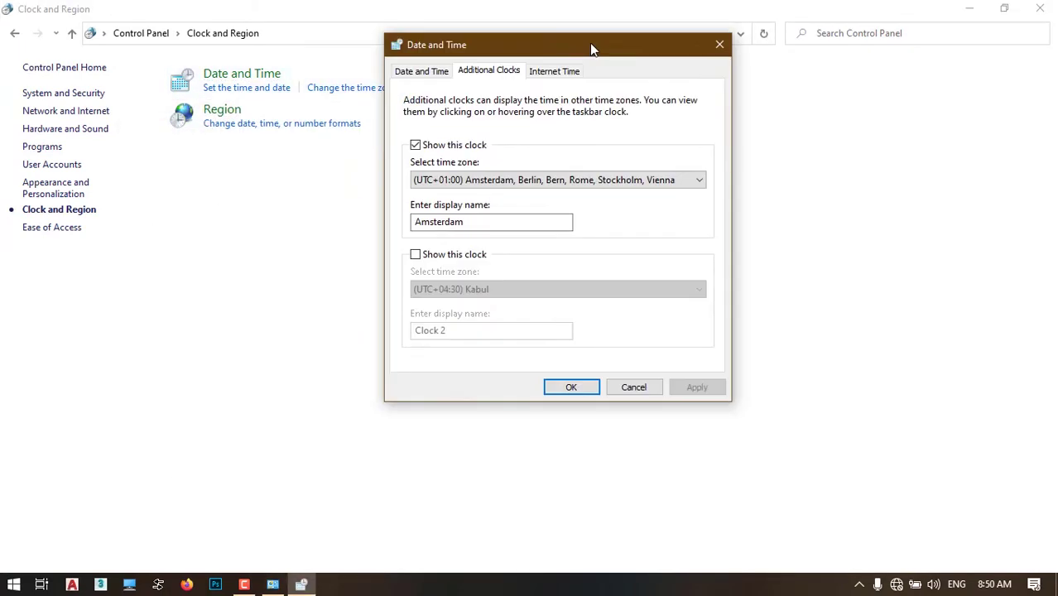
Enable the first additional clock and set its time zone to (UTC+01:00) Amsterdam, Berlin, Bern, Rome, Stockholm, Vienna
{"action": "left_click", "coordinate": [427, 149]}
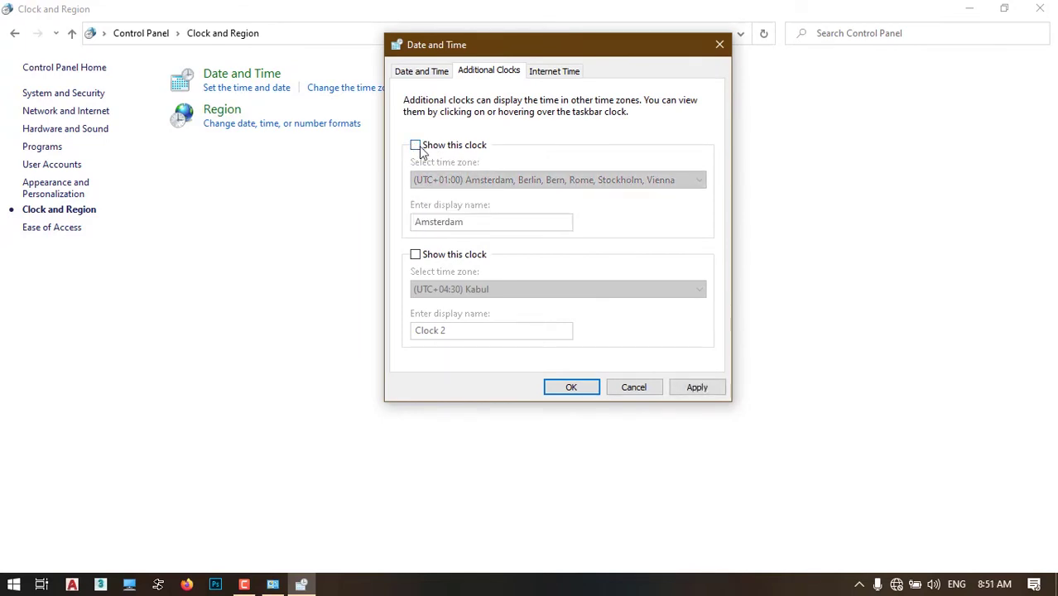
{"action": "left_click", "coordinate": [416, 146]}
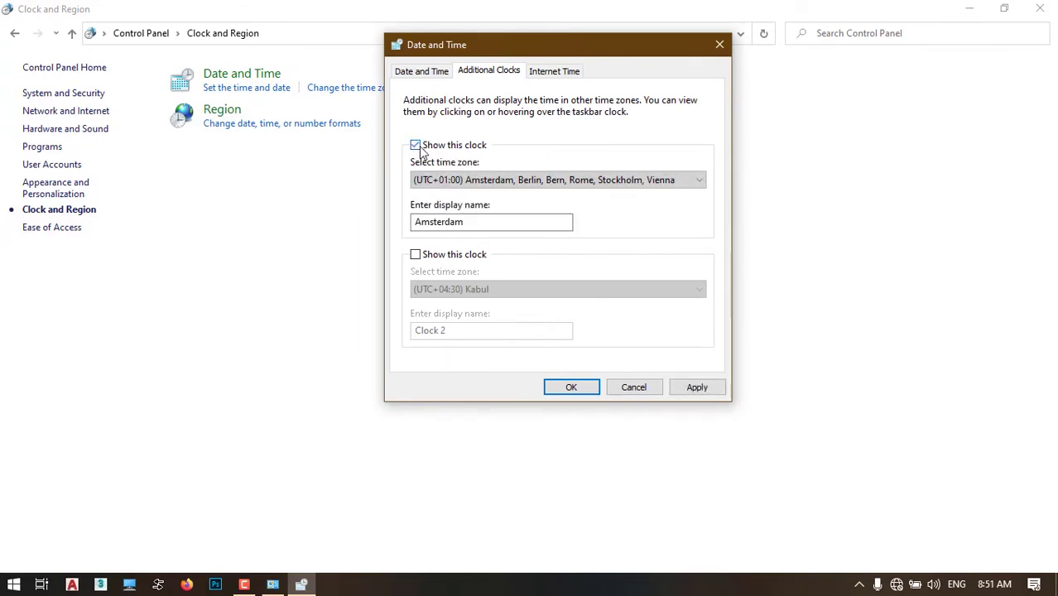
{"action": "left_click", "coordinate": [567, 186]}
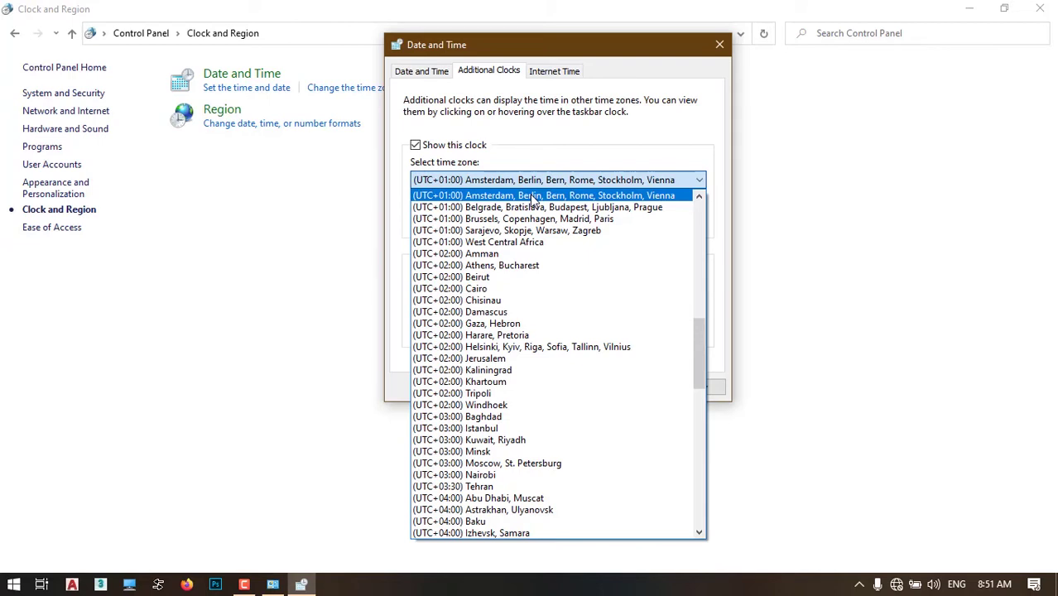
{"action": "left_click", "coordinate": [533, 197]}
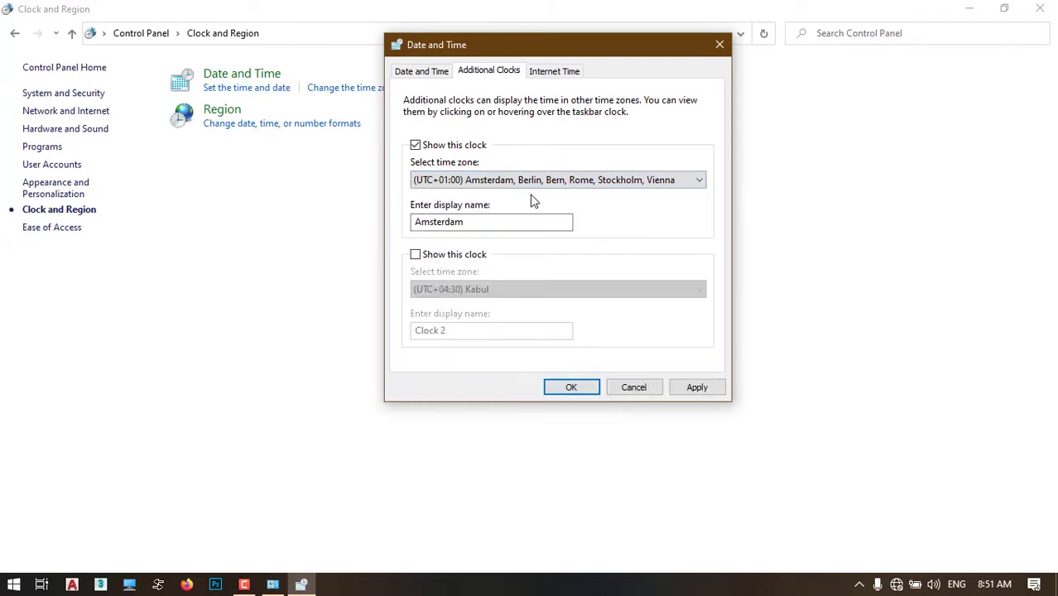
Name the first additional clock "berlin", apply the settings, and close Control Panel
{"action": "left_click", "coordinate": [476, 222]}
{"action": "left_click_drag", "start_coordinate": [494, 220], "coordinate": [282, 222]}
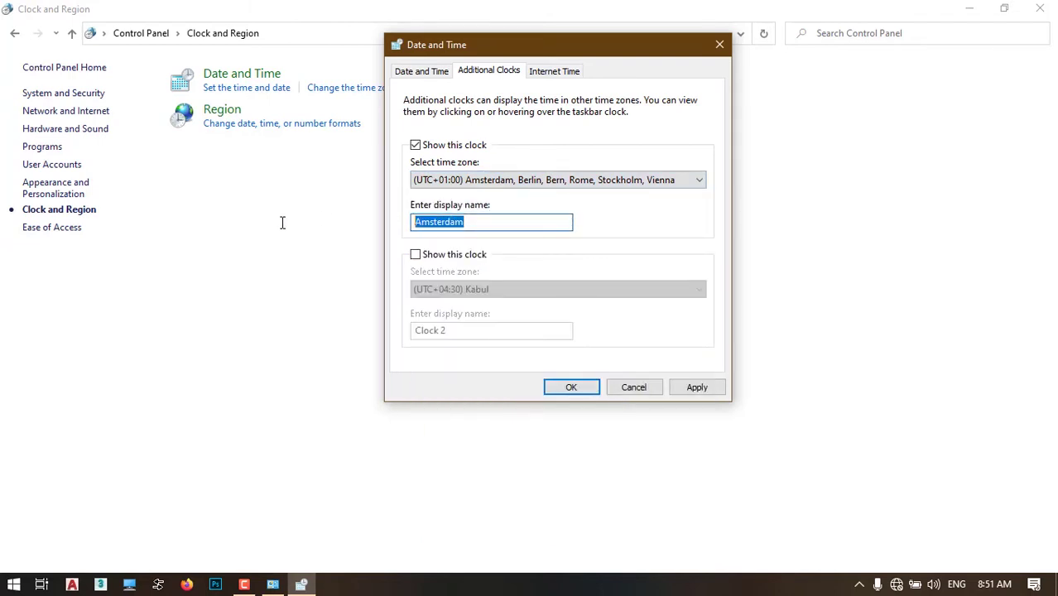
{"action": "type", "text": "berlin"}
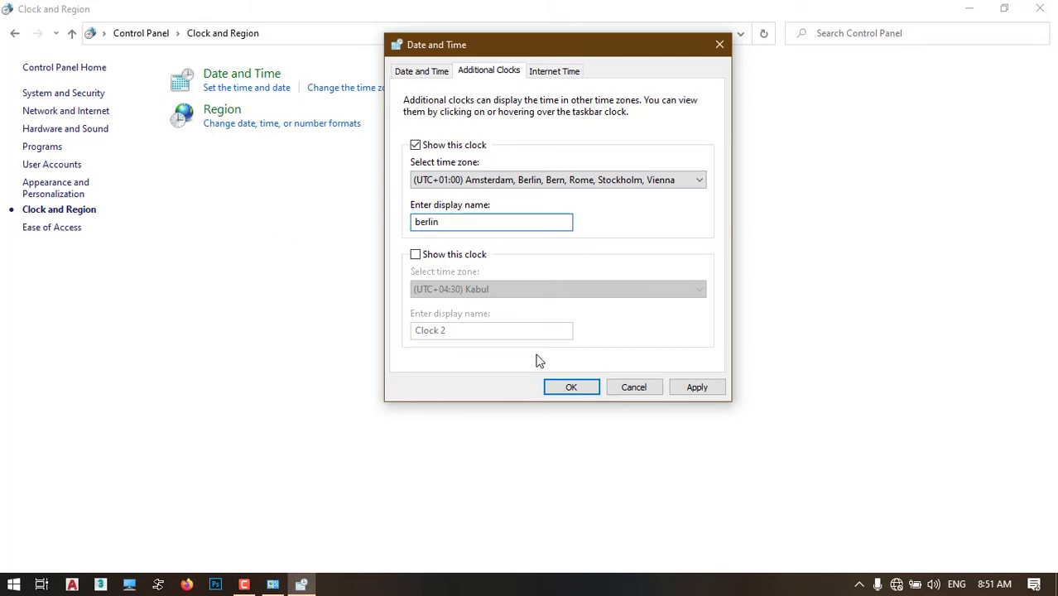
{"action": "left_click", "coordinate": [681, 386]}
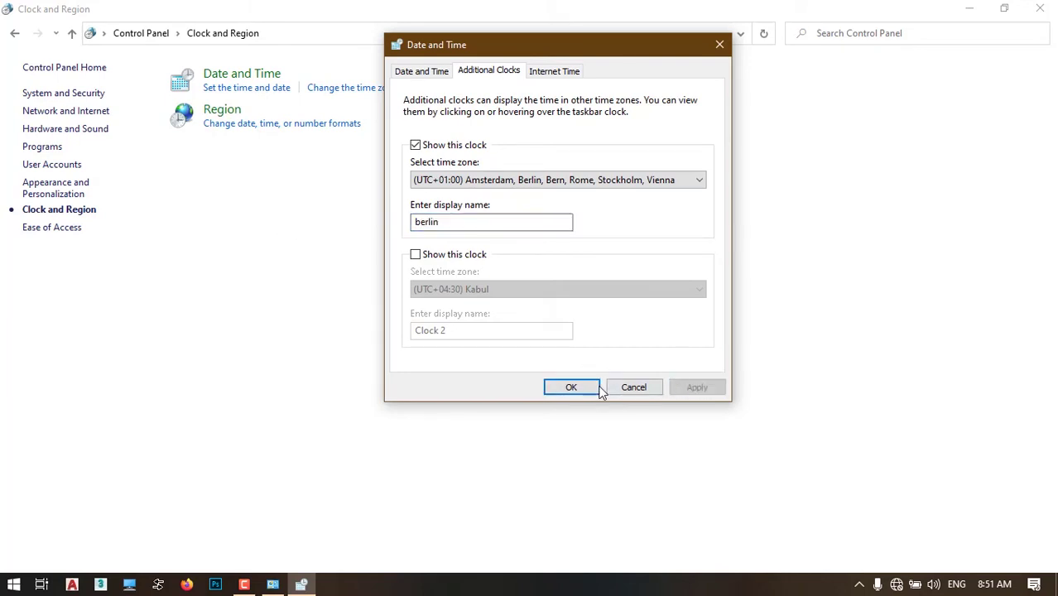
{"action": "left_click", "coordinate": [571, 388]}
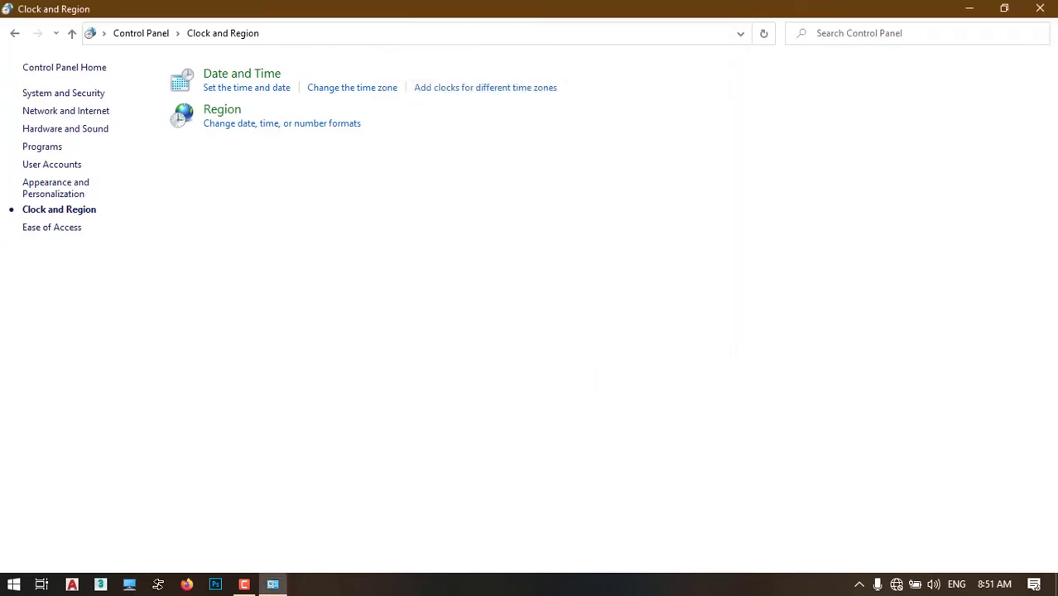
{"action": "left_click", "coordinate": [1037, 10]}
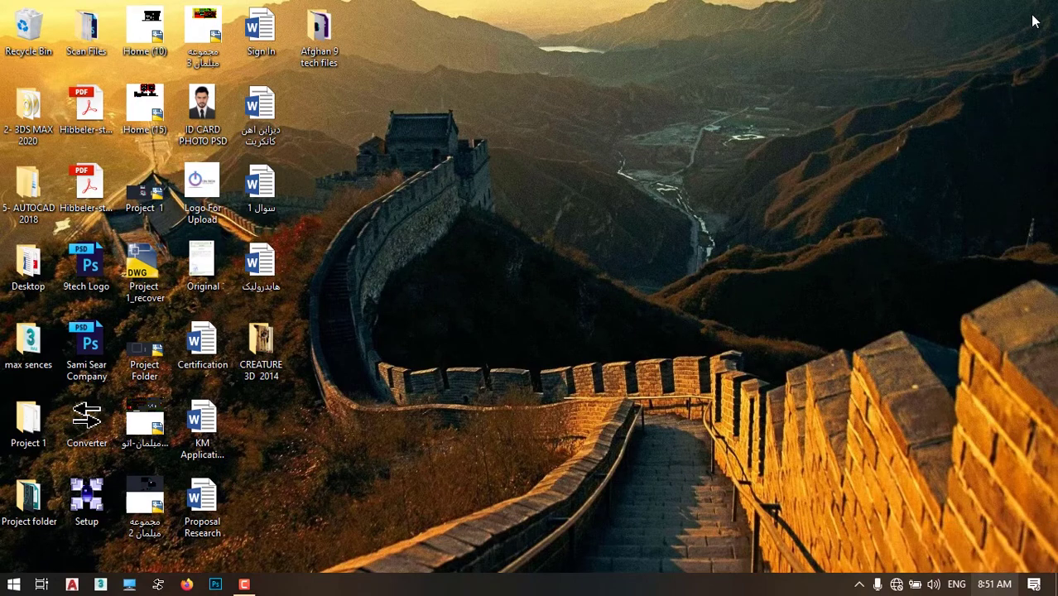
Check the additional clock in the taskbar's date and time display, and close it
{"action": "key", "text": "Return"}
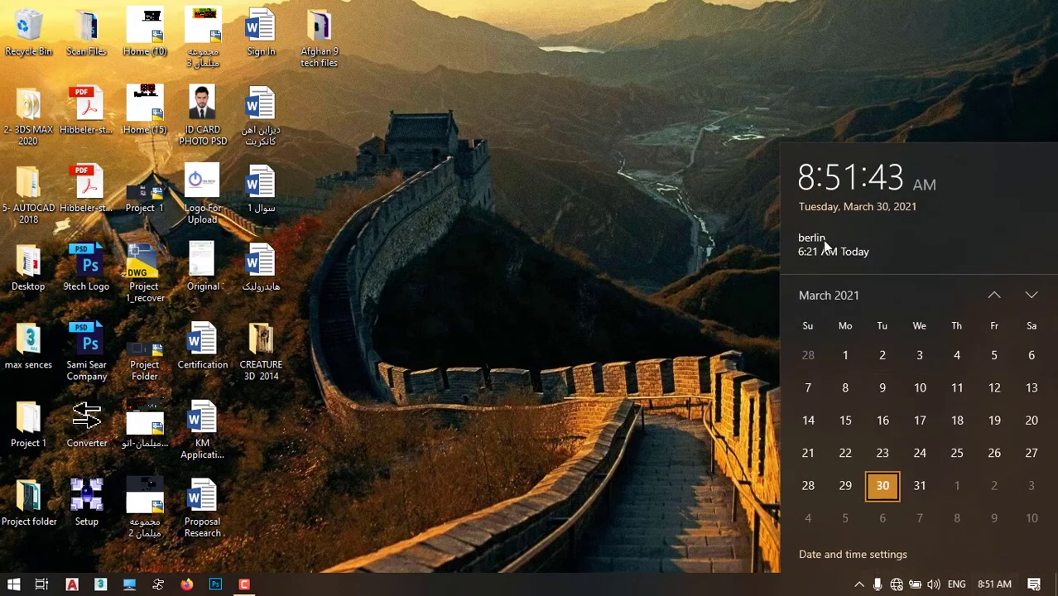
{"action": "left_click", "coordinate": [659, 262]}
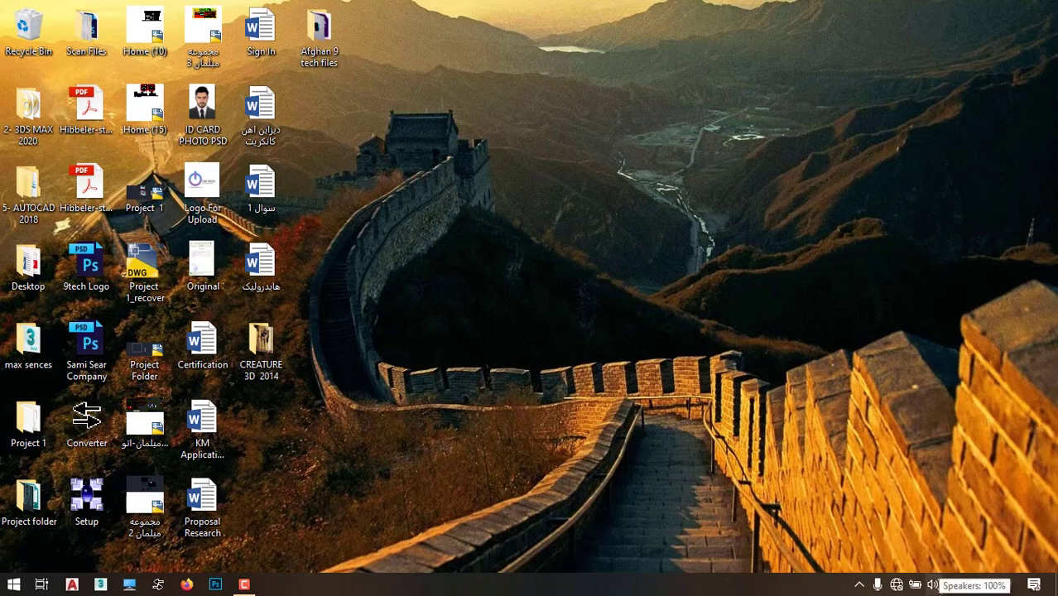
View the speaker and per-application volume levels in the Volume Mixer, and close it
{"action": "right_click", "coordinate": [932, 585]}
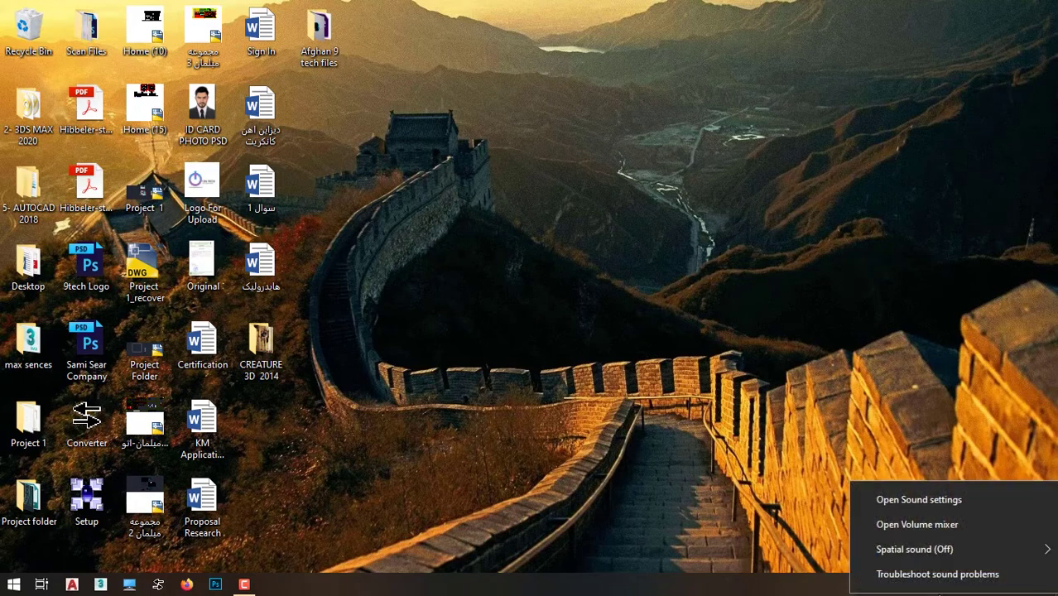
{"action": "left_click", "coordinate": [920, 526]}
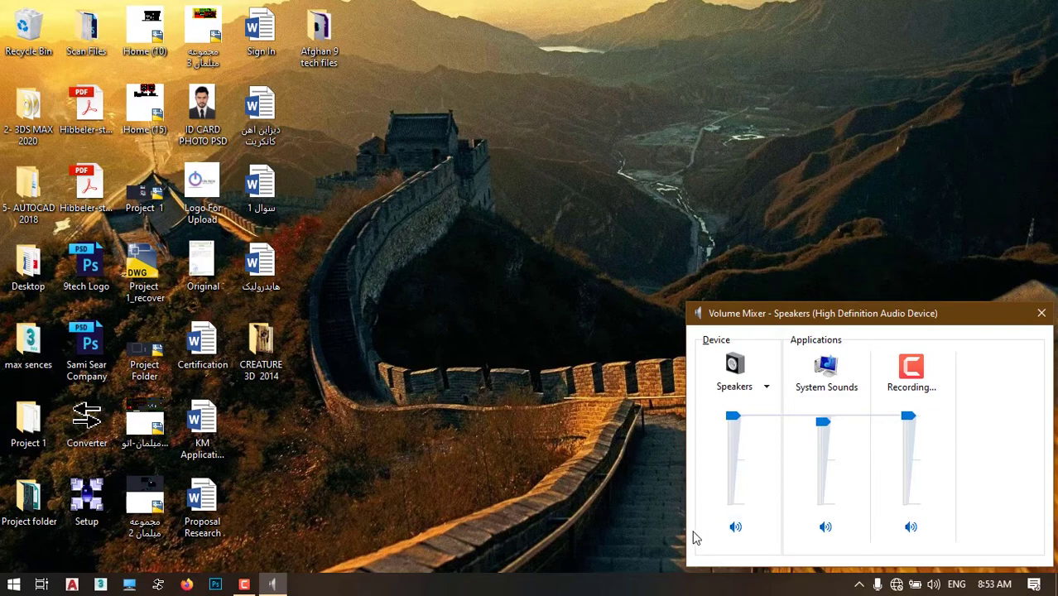
{"action": "left_click", "coordinate": [1042, 314]}
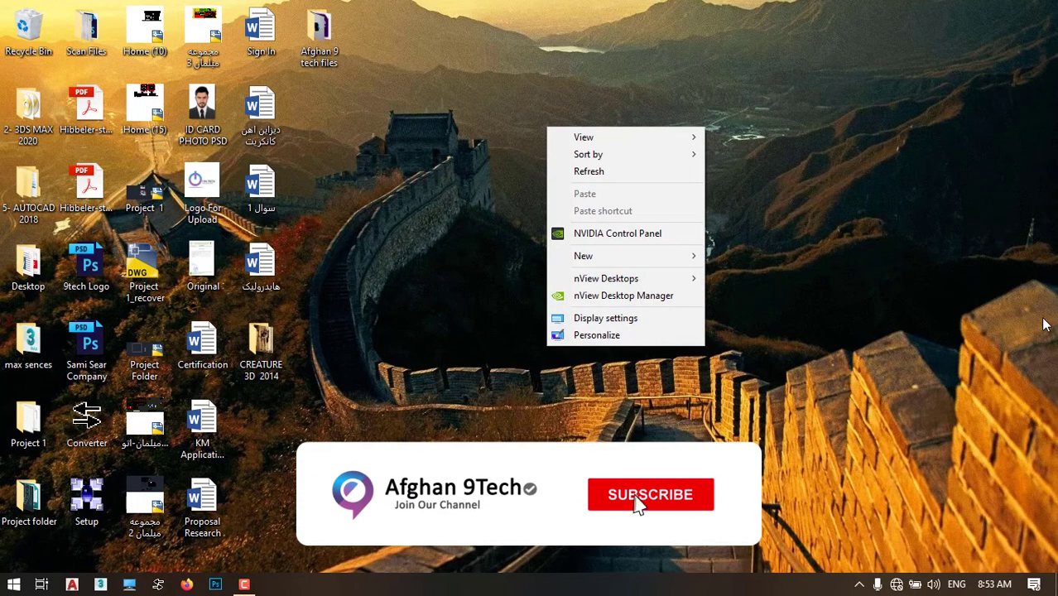
Open the lock screen personalization settings and set the background type to Picture
{"action": "mouse_move", "coordinate": [577, 159]}
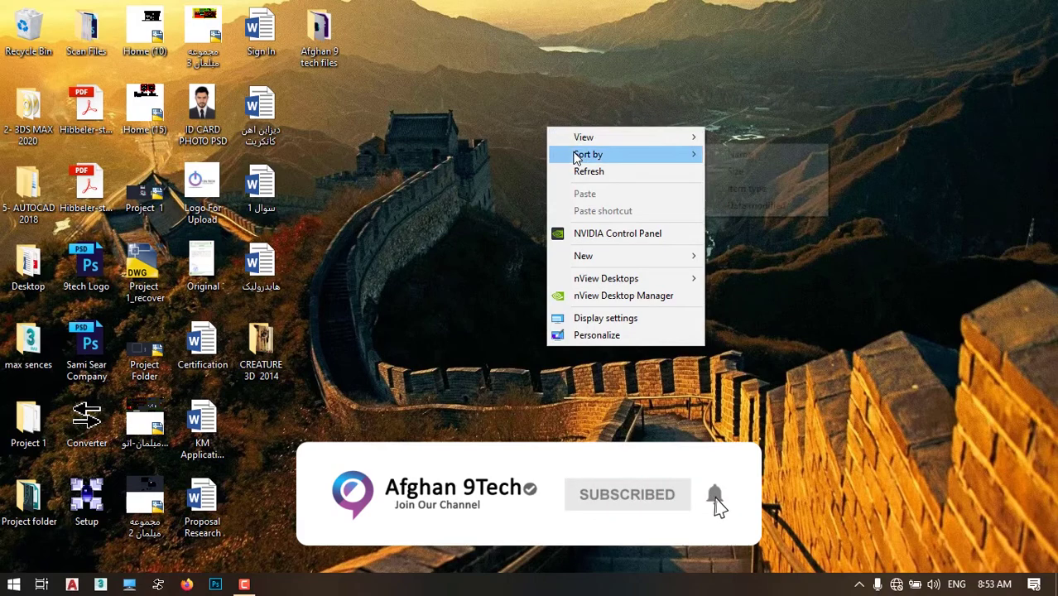
{"action": "left_click", "coordinate": [616, 335]}
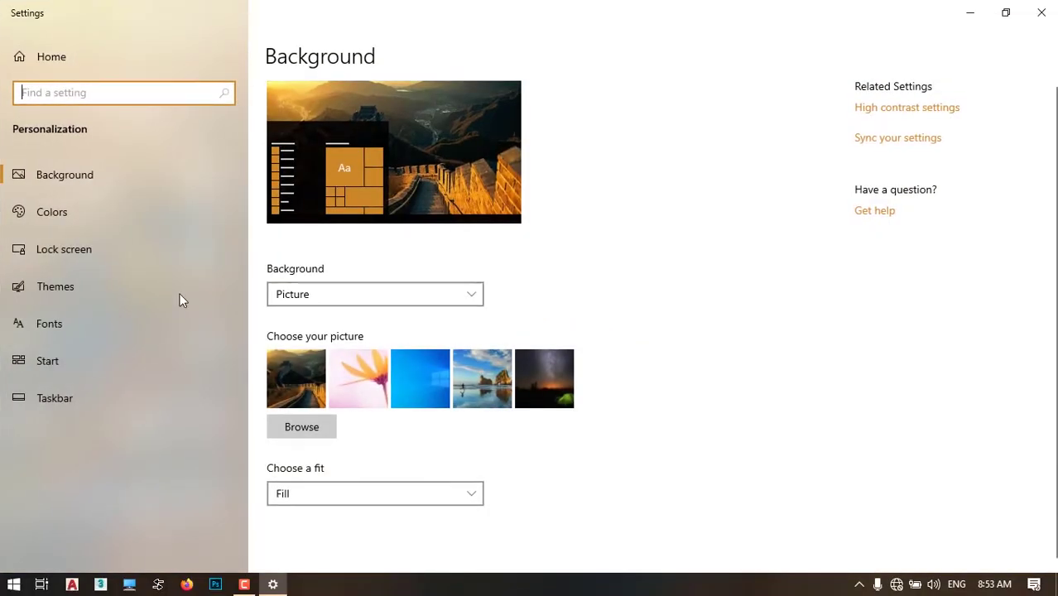
{"action": "left_click", "coordinate": [89, 254]}
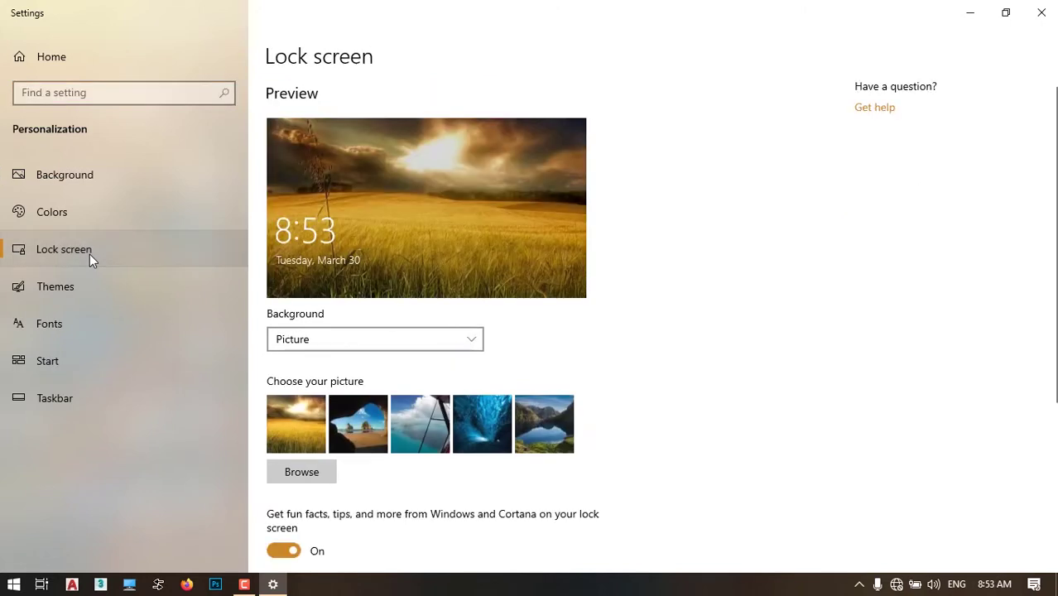
{"action": "left_click", "coordinate": [329, 333]}
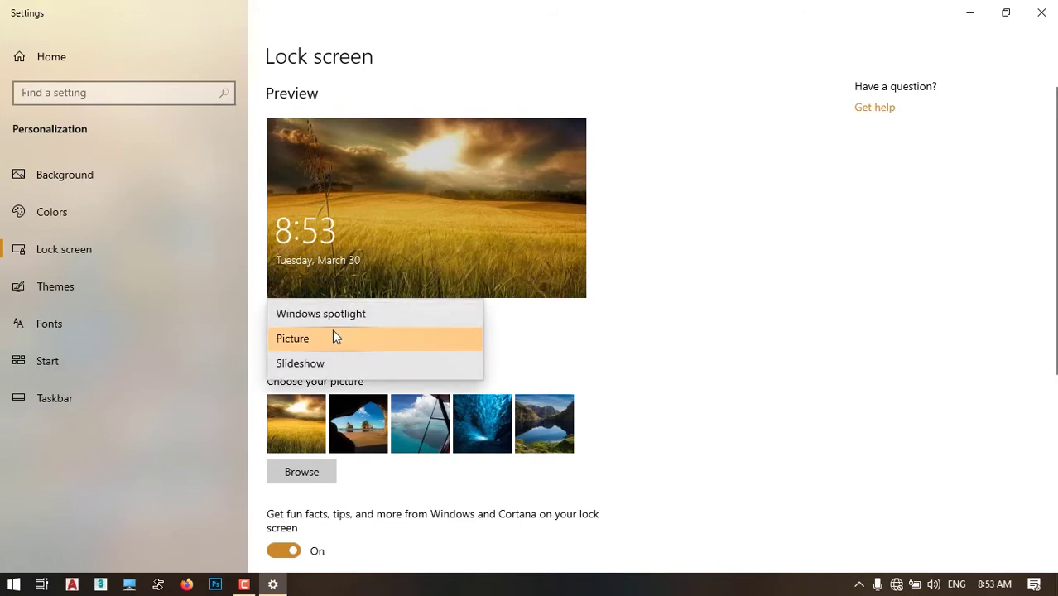
{"action": "left_click", "coordinate": [335, 337]}
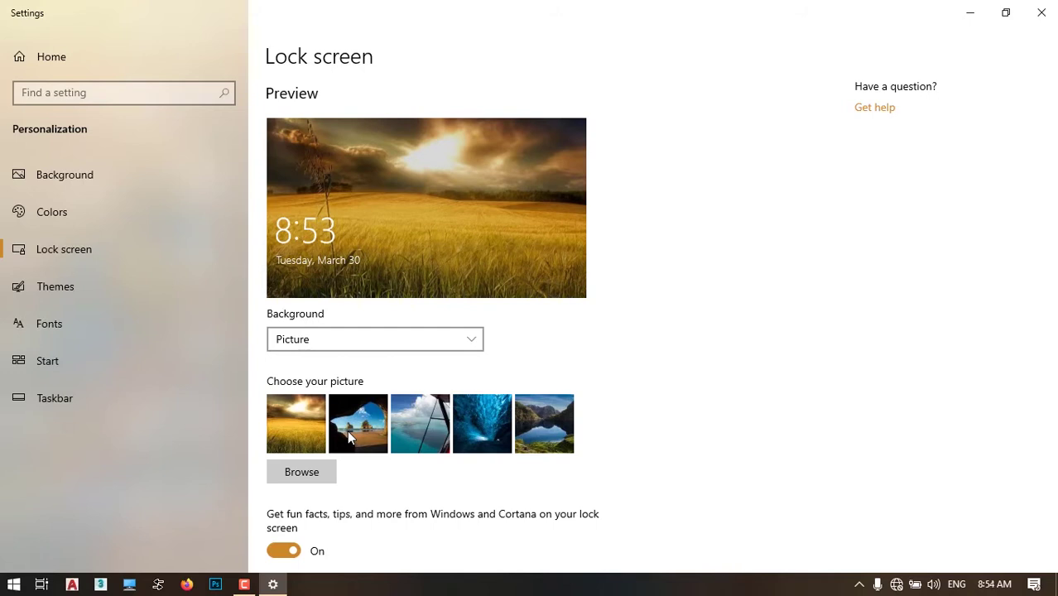
Use HD 9 from the Downloads folder as the lock screen picture, close Settings, and lock the computer
{"action": "left_click", "coordinate": [302, 472]}
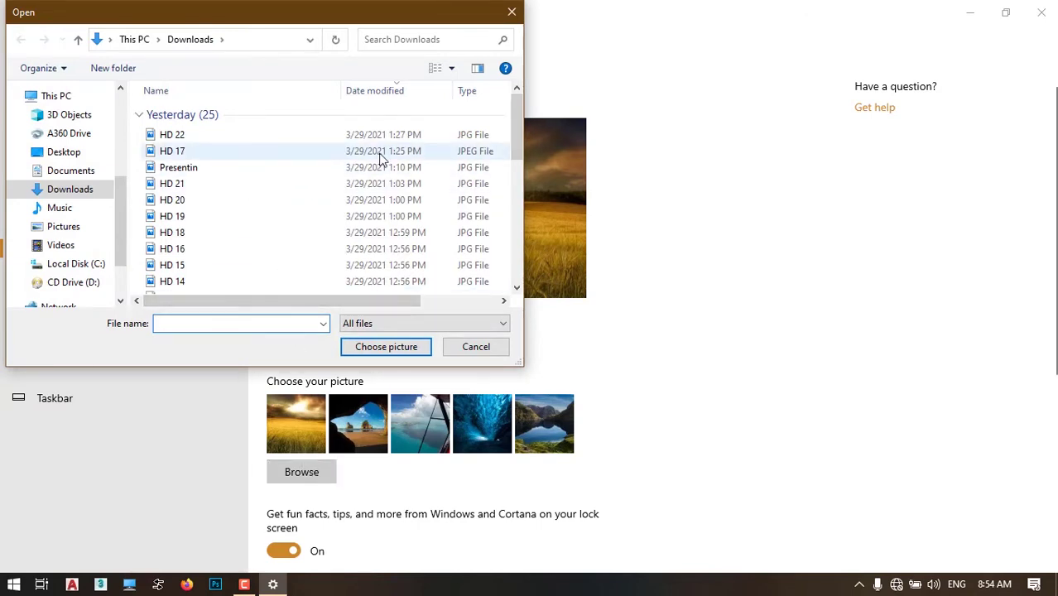
{"action": "left_click_drag", "start_coordinate": [515, 111], "coordinate": [521, 182]}
{"action": "left_click", "coordinate": [232, 174]}
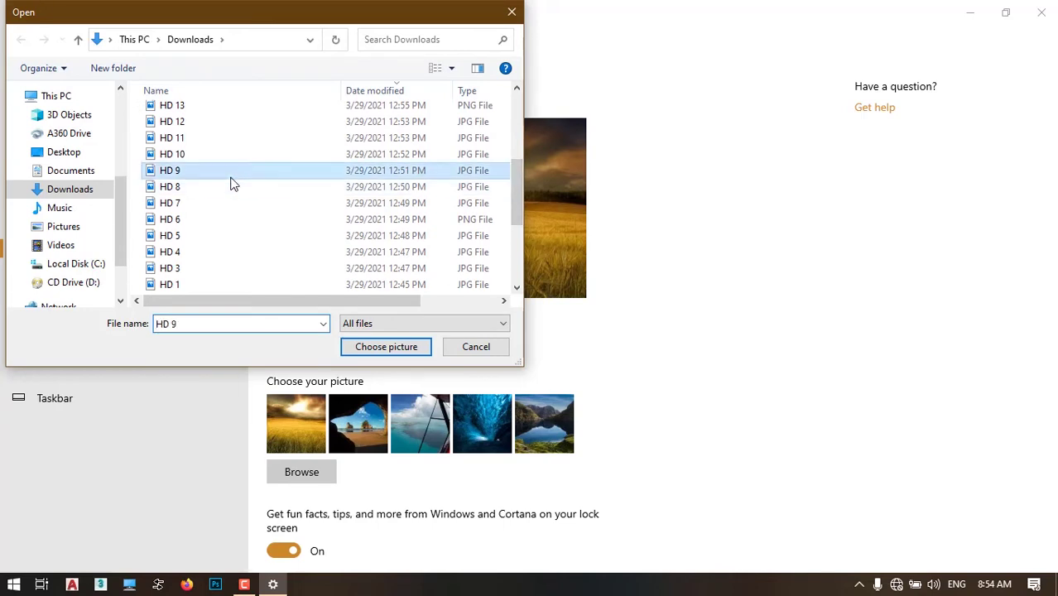
{"action": "left_click", "coordinate": [381, 347]}
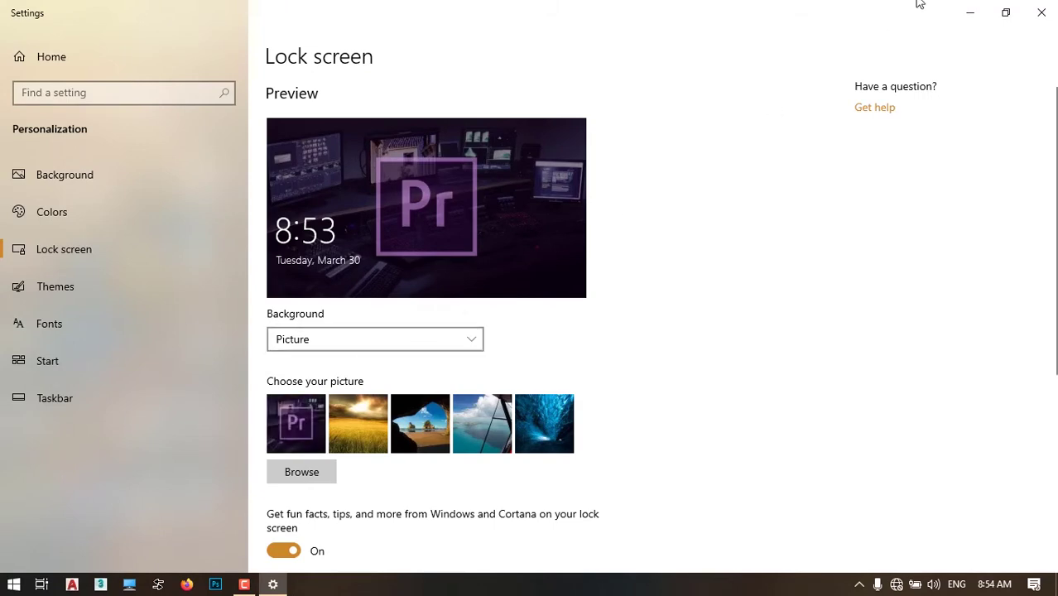
{"action": "left_click", "coordinate": [1040, 7]}
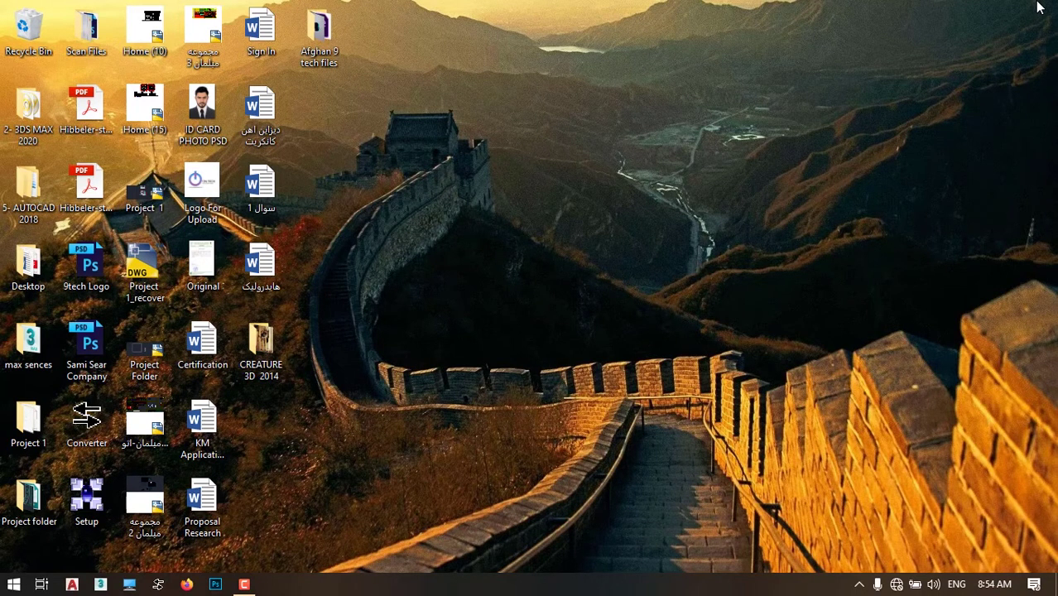
{"action": "key", "text": "super+l"}
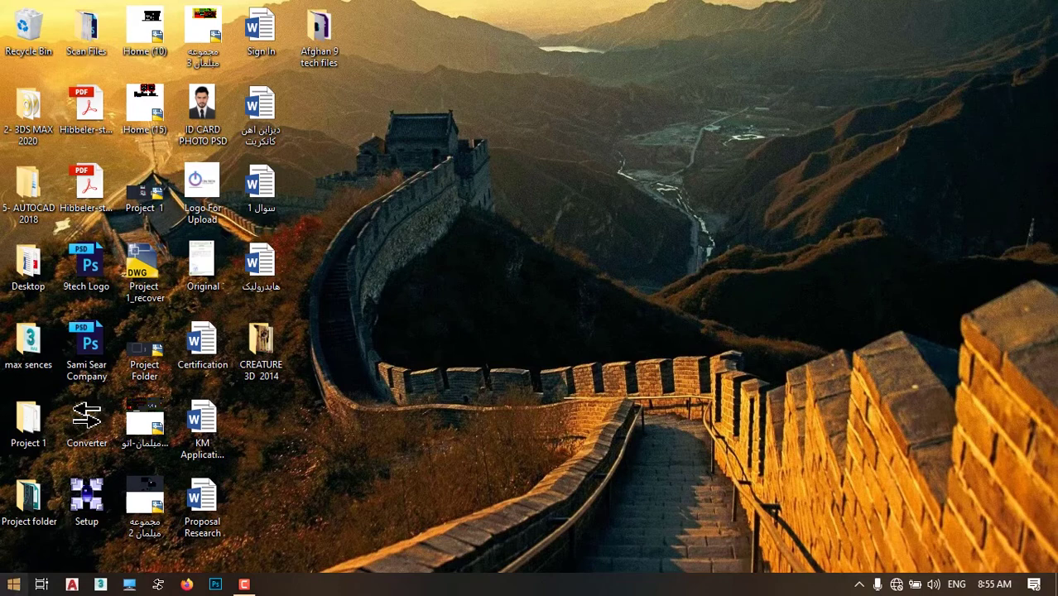
Launch Calculator and switch it to Standard mode
{"action": "left_click", "coordinate": [13, 585]}
{"action": "type", "text": "ca"}
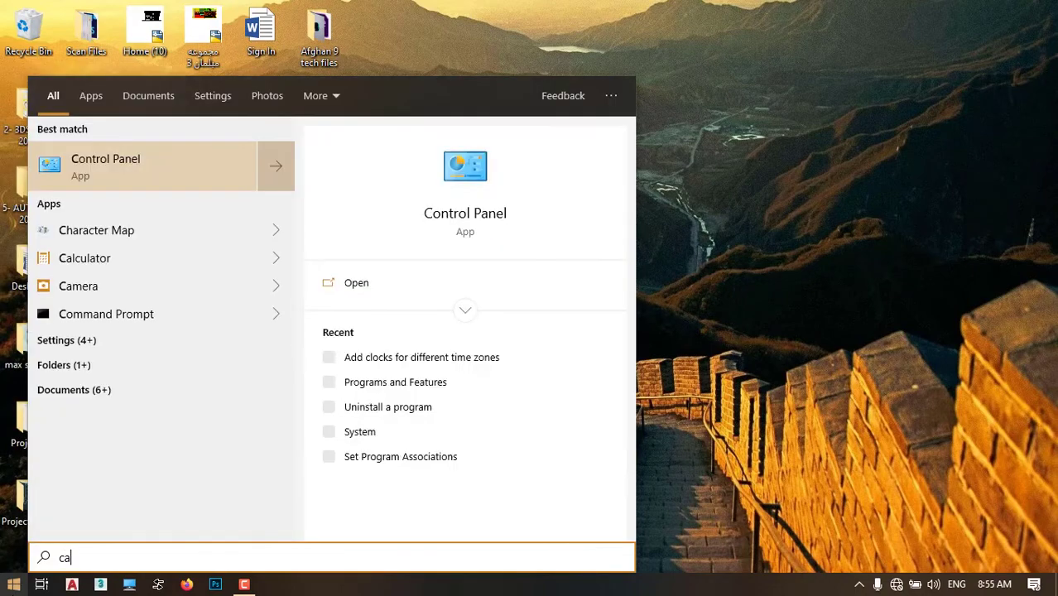
{"action": "type", "text": "l"}
{"action": "key", "text": "Return"}
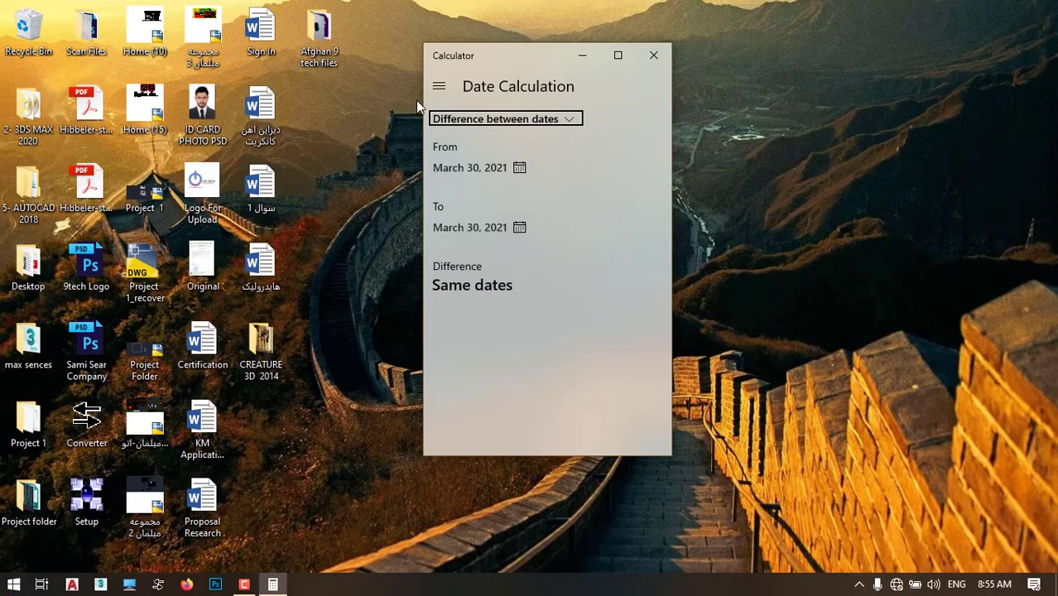
{"action": "left_click", "coordinate": [442, 97]}
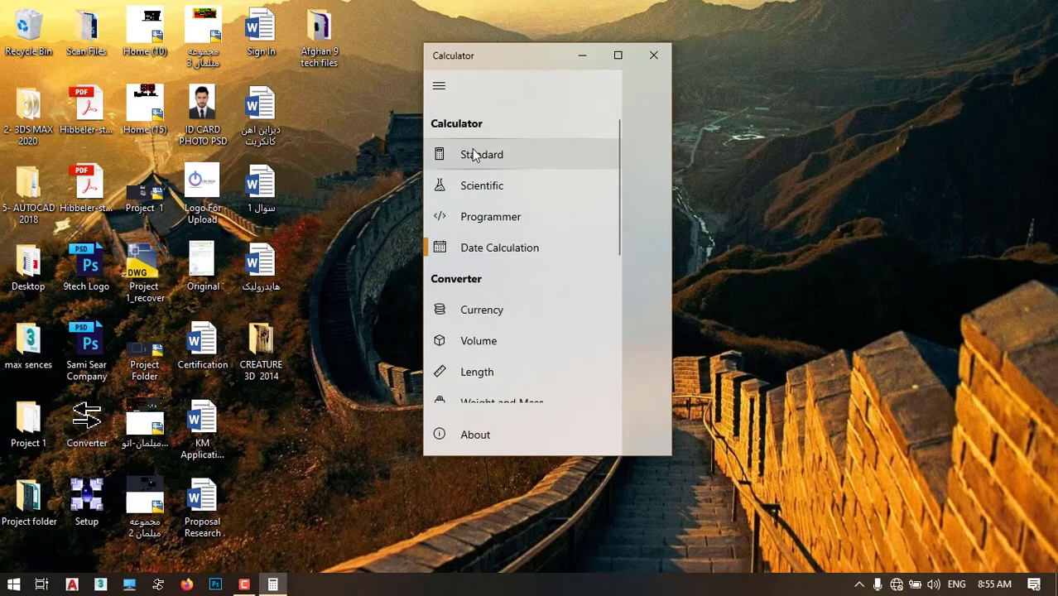
{"action": "left_click", "coordinate": [473, 152]}
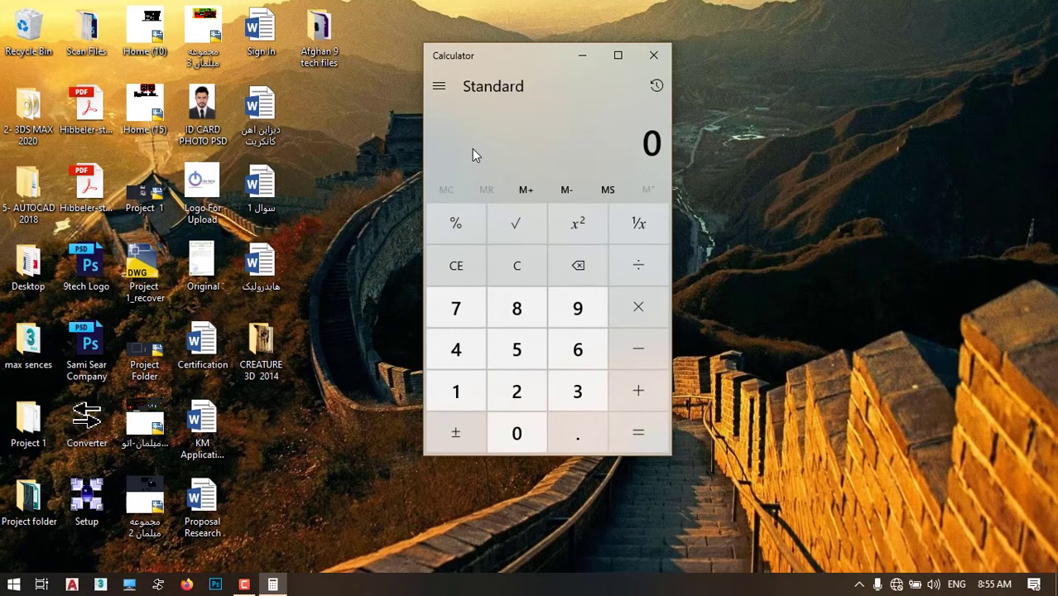
View the calculator's Scientific, Programmer and Date Calculation modes in turn
{"action": "left_click", "coordinate": [439, 87]}
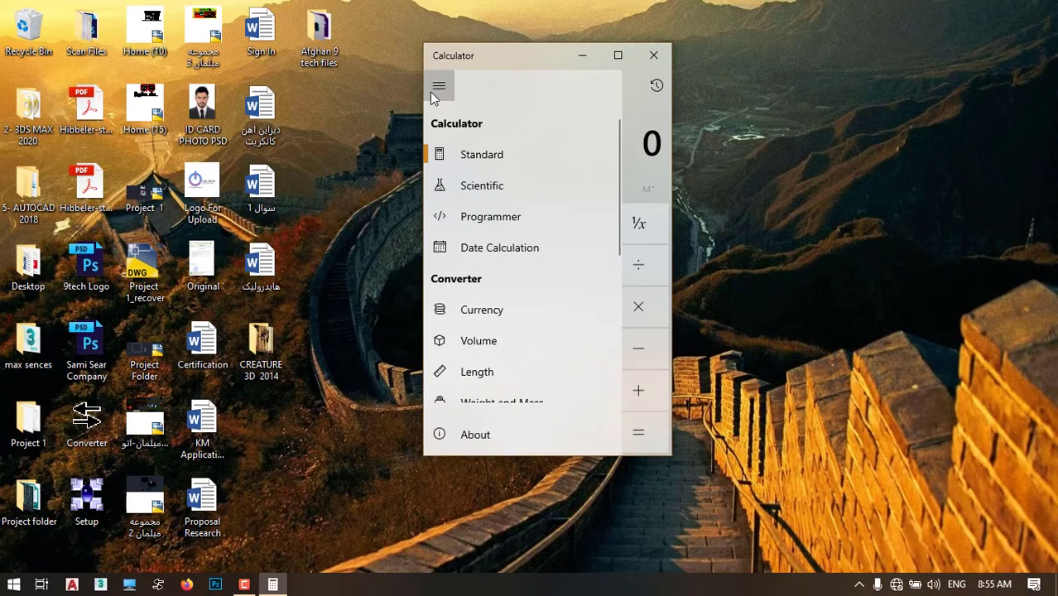
{"action": "left_click", "coordinate": [474, 189]}
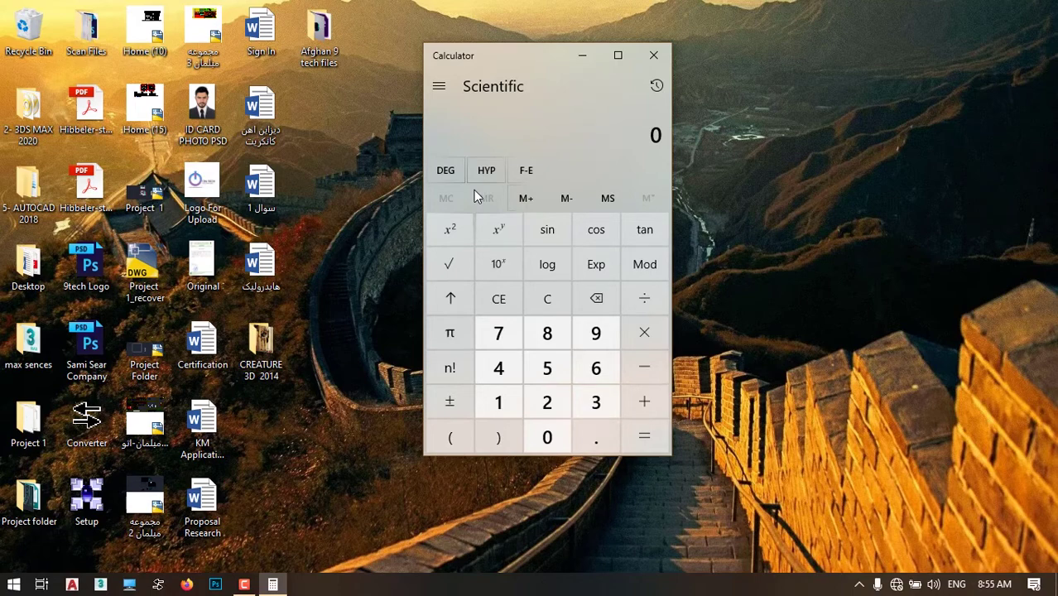
{"action": "left_click", "coordinate": [445, 96]}
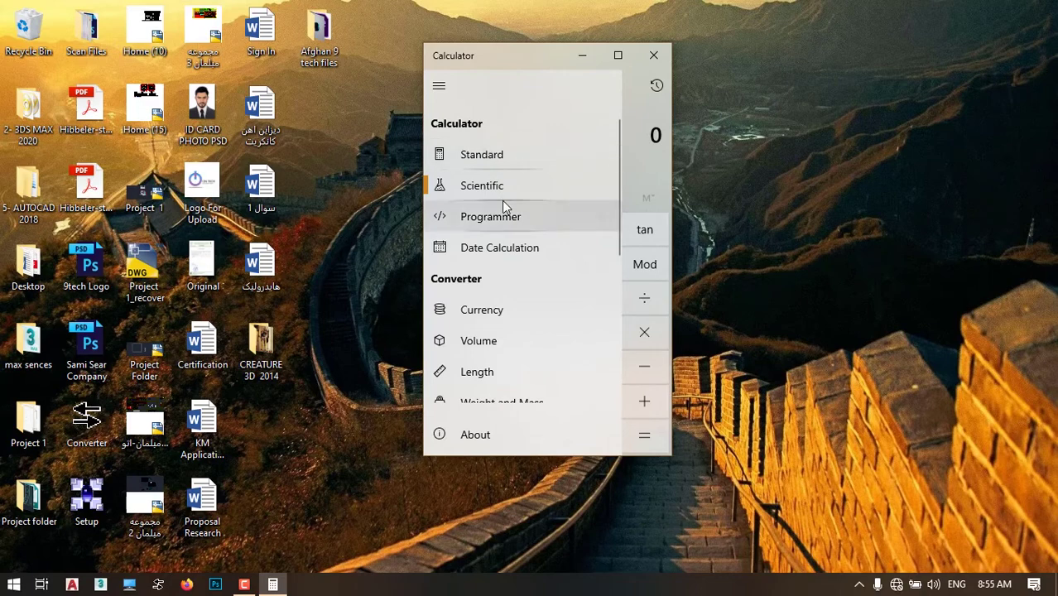
{"action": "left_click", "coordinate": [502, 201]}
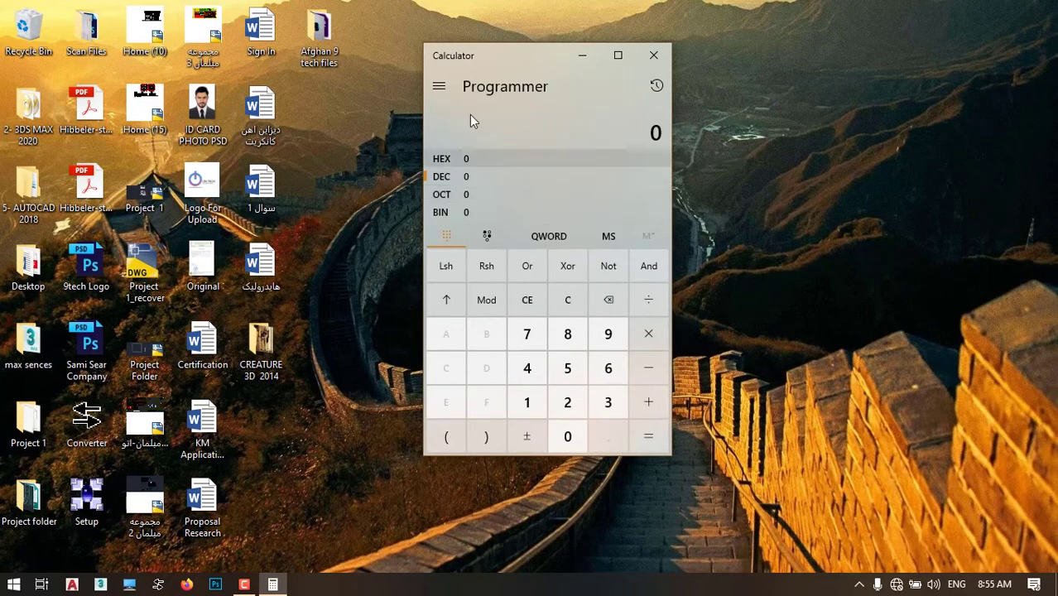
{"action": "left_click", "coordinate": [440, 86]}
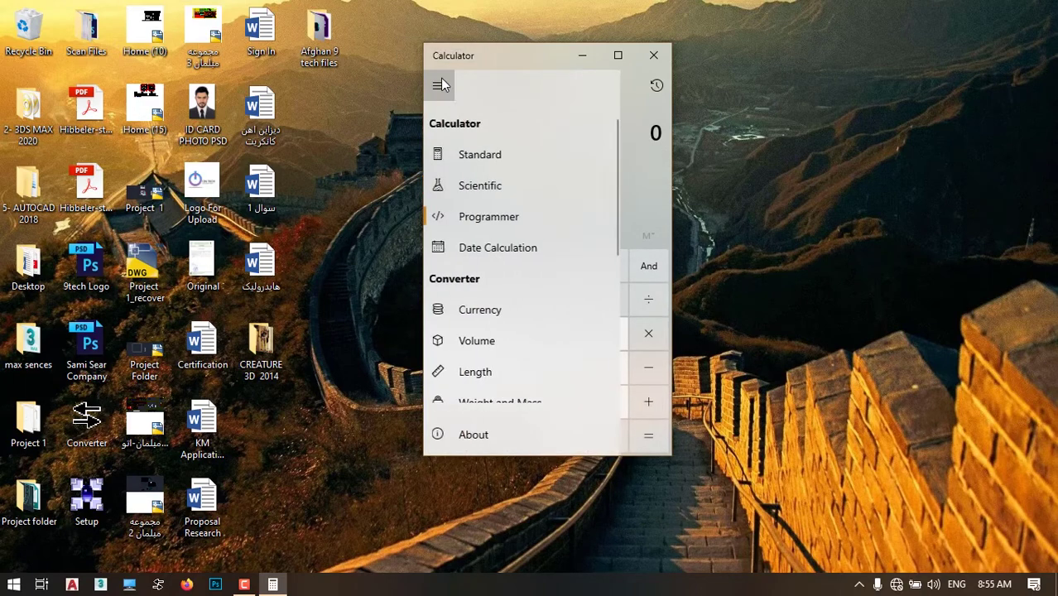
{"action": "left_click", "coordinate": [466, 252]}
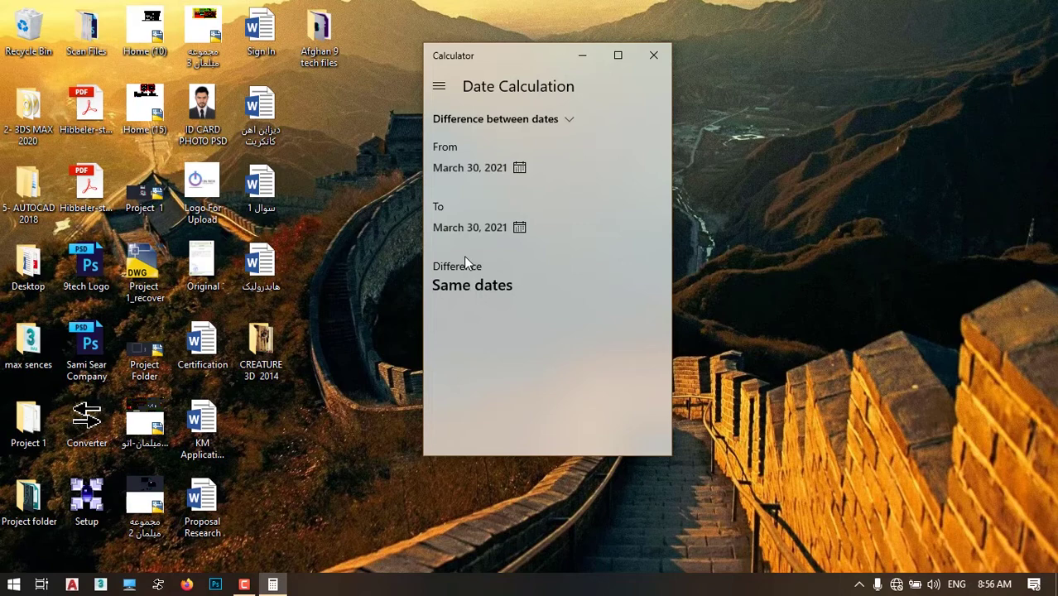
Look through the list of available converters in Calculator, and close the app
{"action": "left_click", "coordinate": [435, 88]}
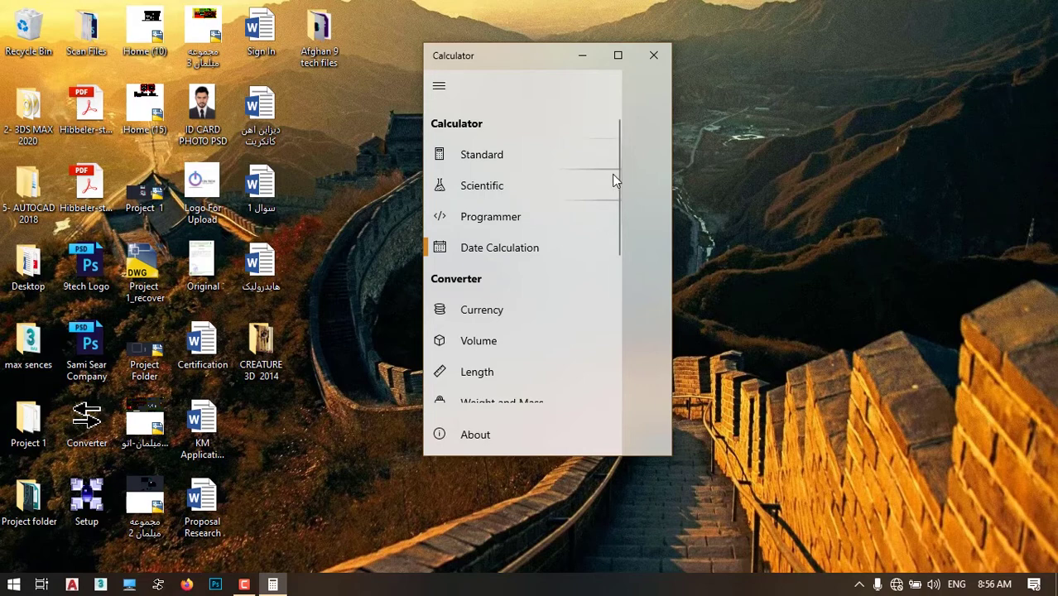
{"action": "left_click_drag", "start_coordinate": [617, 178], "coordinate": [625, 232]}
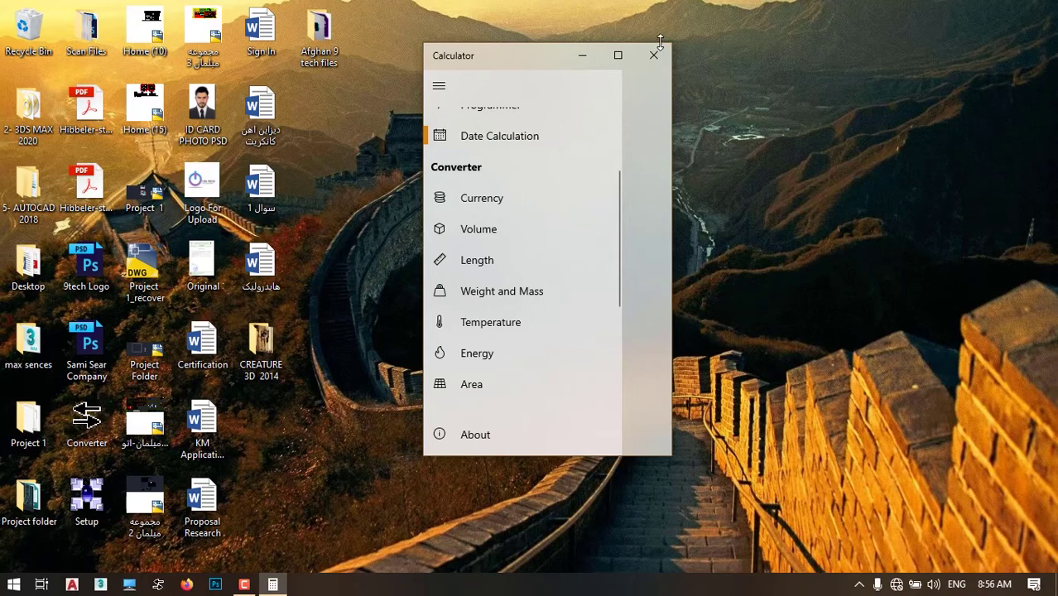
{"action": "left_click", "coordinate": [650, 73]}
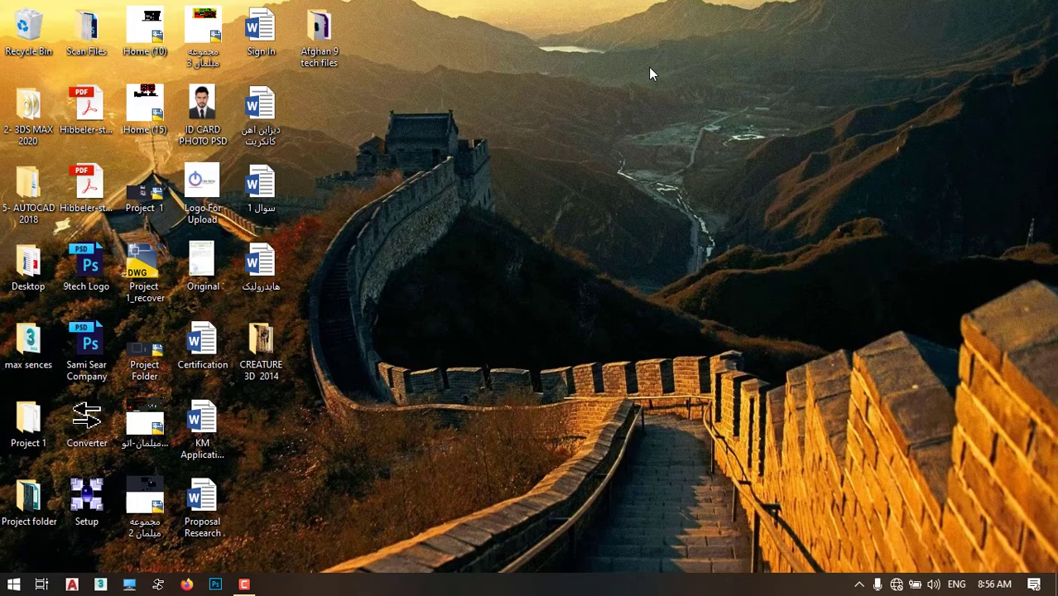
Launch Character Map and move its window to the middle of the desktop
{"action": "key", "text": "super"}
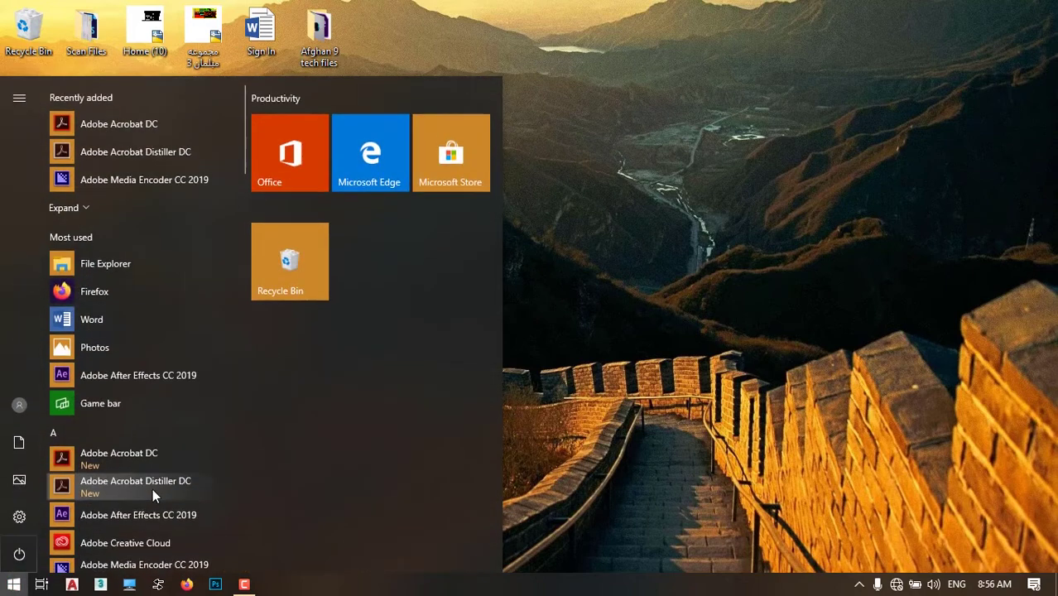
{"action": "type", "text": "cha"}
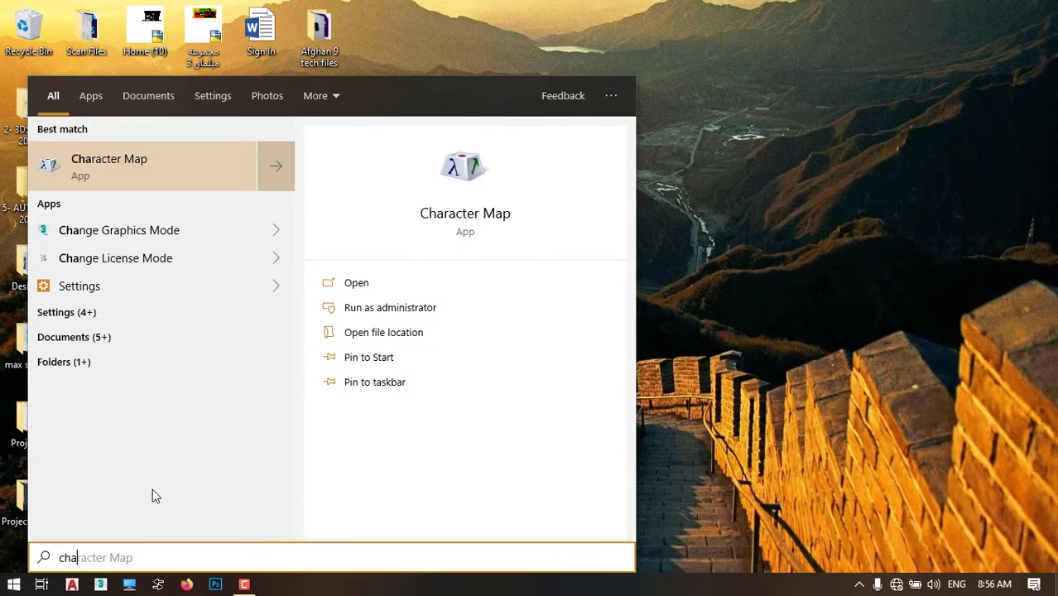
{"action": "key", "text": "Return"}
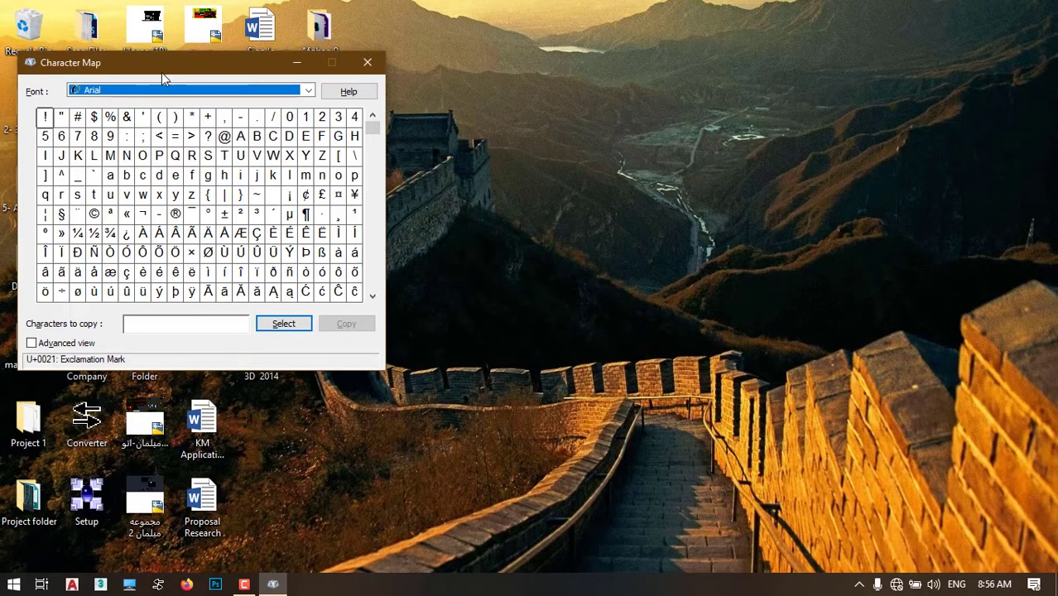
{"action": "left_click_drag", "start_coordinate": [162, 72], "coordinate": [438, 76]}
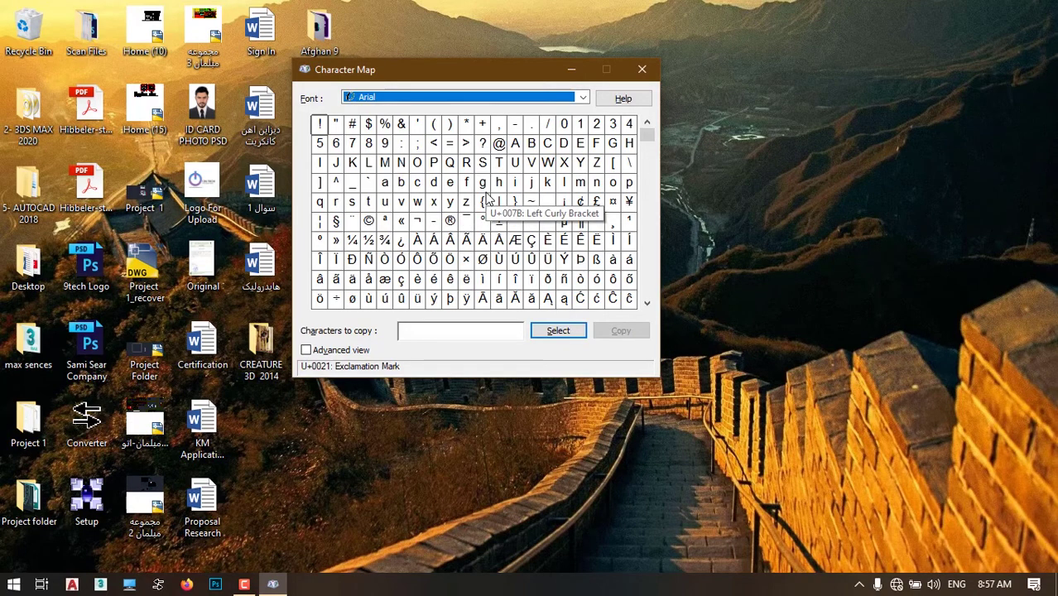
Copy the Registered Sign (®) in the Arial font to the clipboard, and close Character Map
{"action": "left_click", "coordinate": [451, 221]}
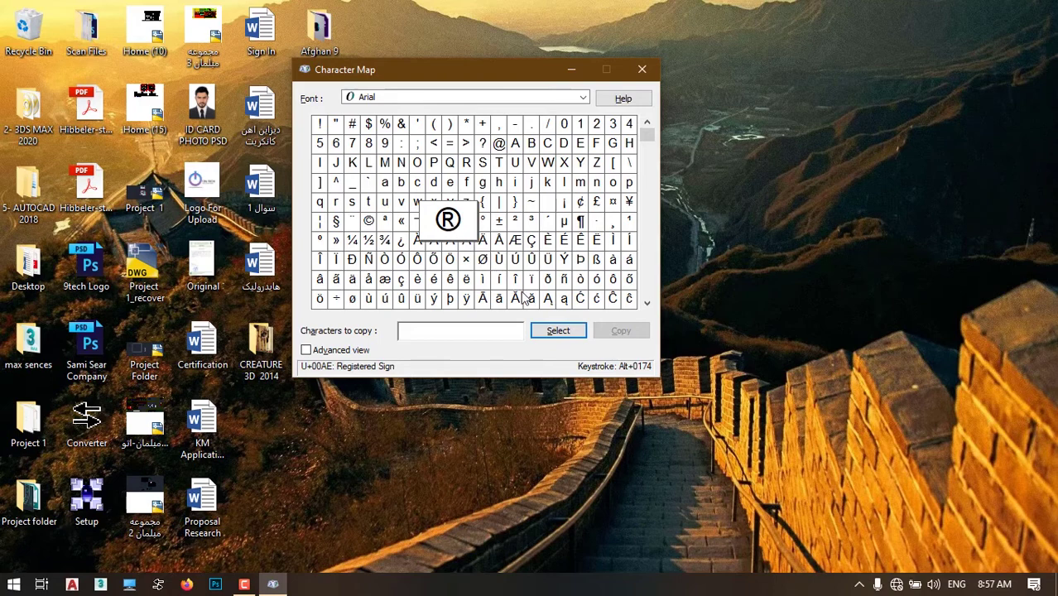
{"action": "left_click", "coordinate": [557, 330]}
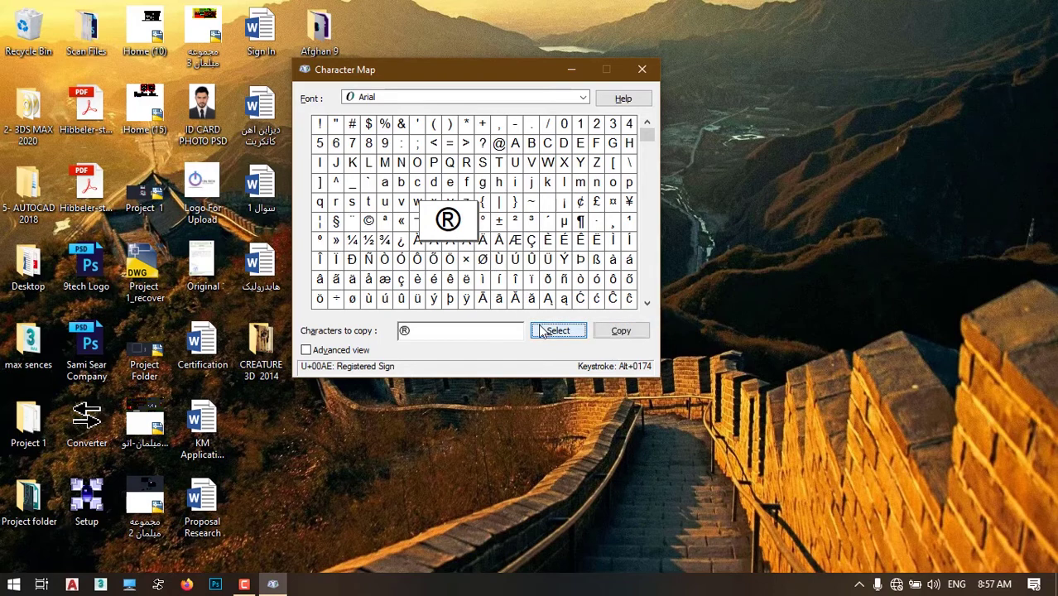
{"action": "left_click", "coordinate": [623, 331]}
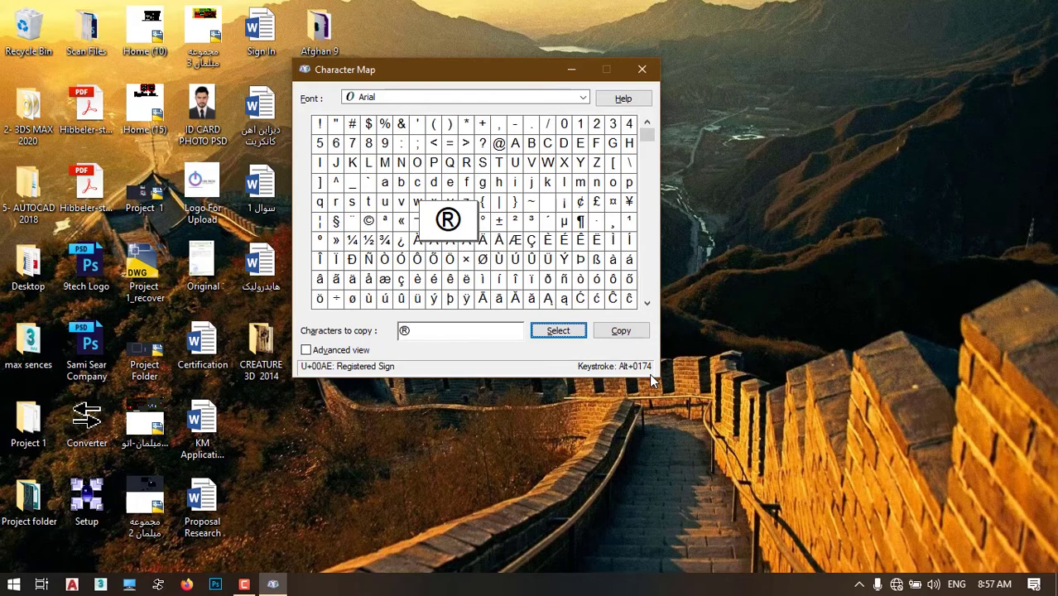
{"action": "left_click", "coordinate": [644, 69]}
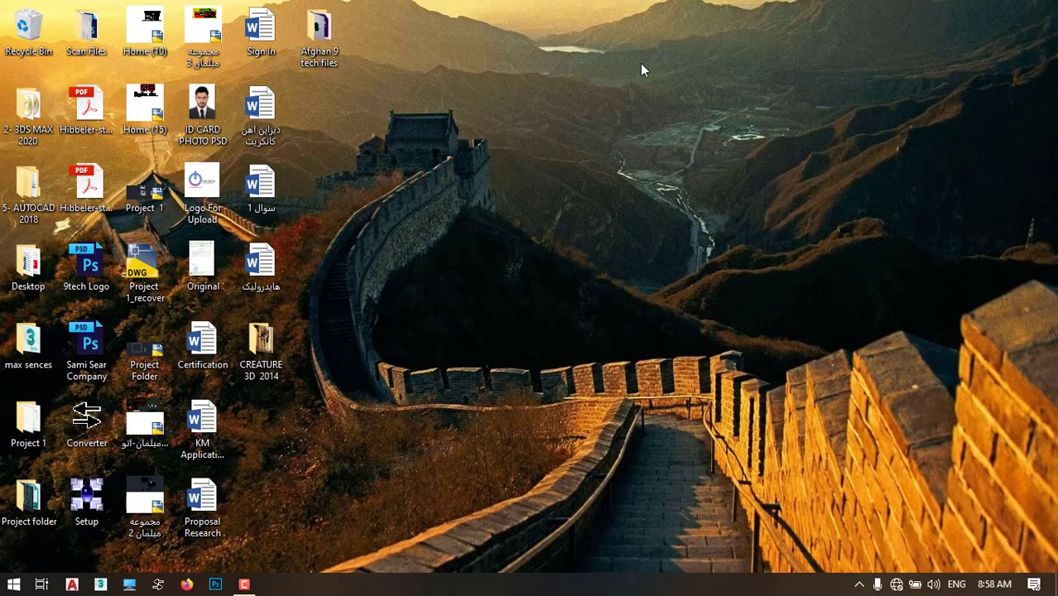
{"action": "left_click", "coordinate": [244, 585]}
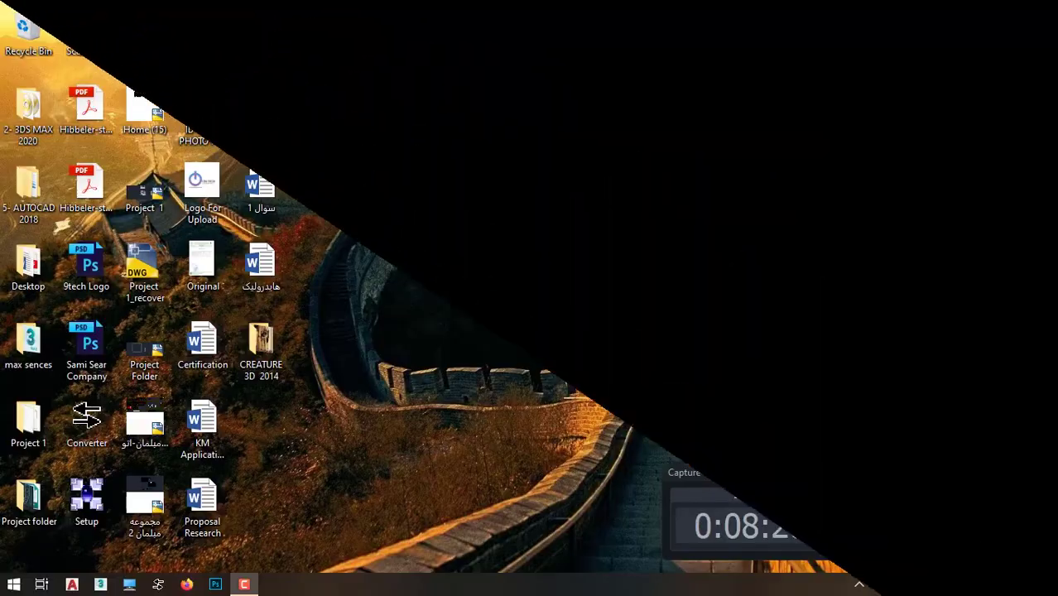